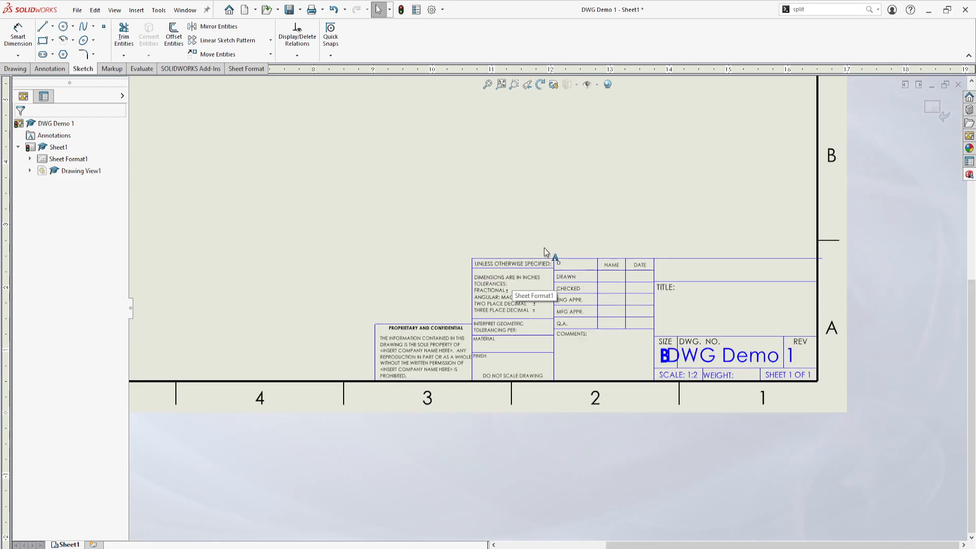
Step: In the title block's tolerance note, delete and reinsert the plus/minus symbol on the FRACTIONAL line and enter 1/16 after it
scroll(551, 299, down, 3)
scroll(542, 300, down, 3)
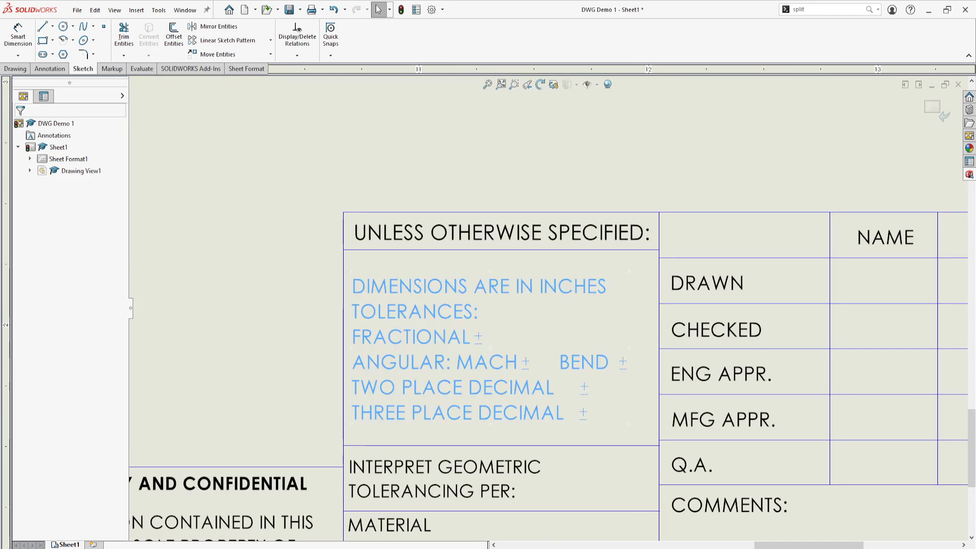
double_click(501, 339)
click(490, 338)
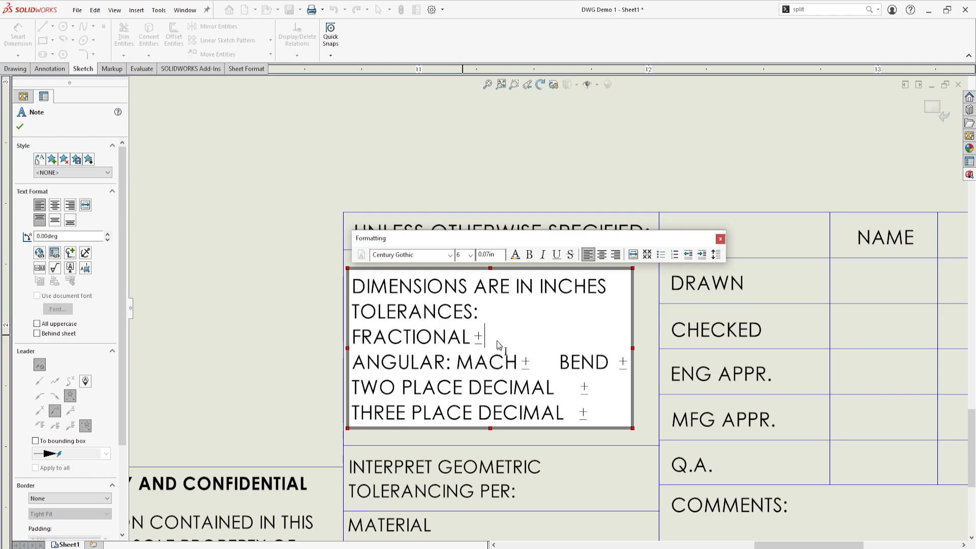
key(BackSpace)
click(71, 252)
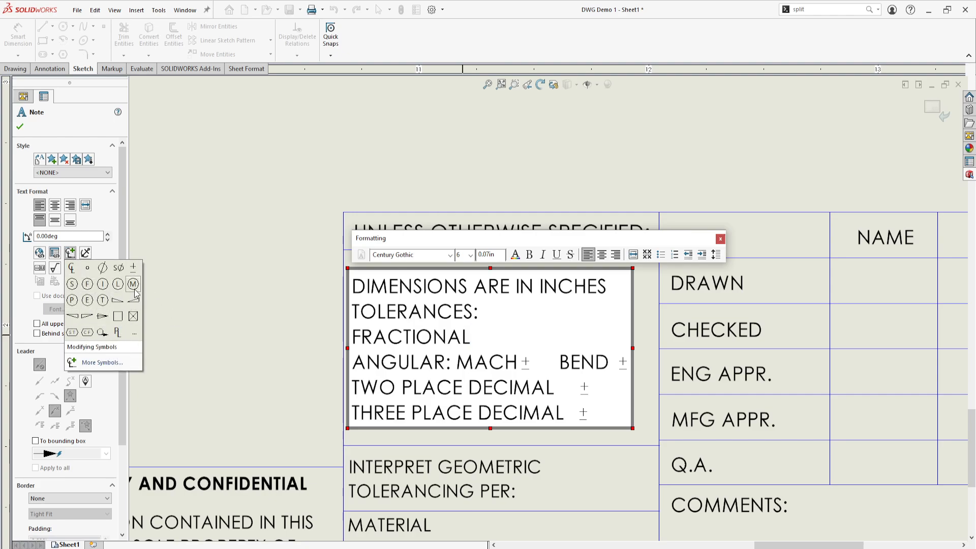
click(100, 362)
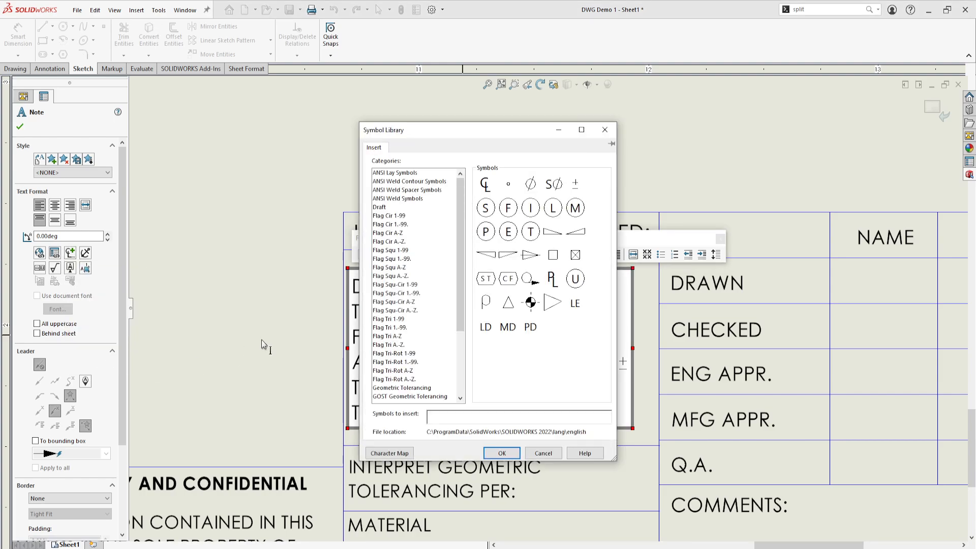
click(605, 130)
click(70, 252)
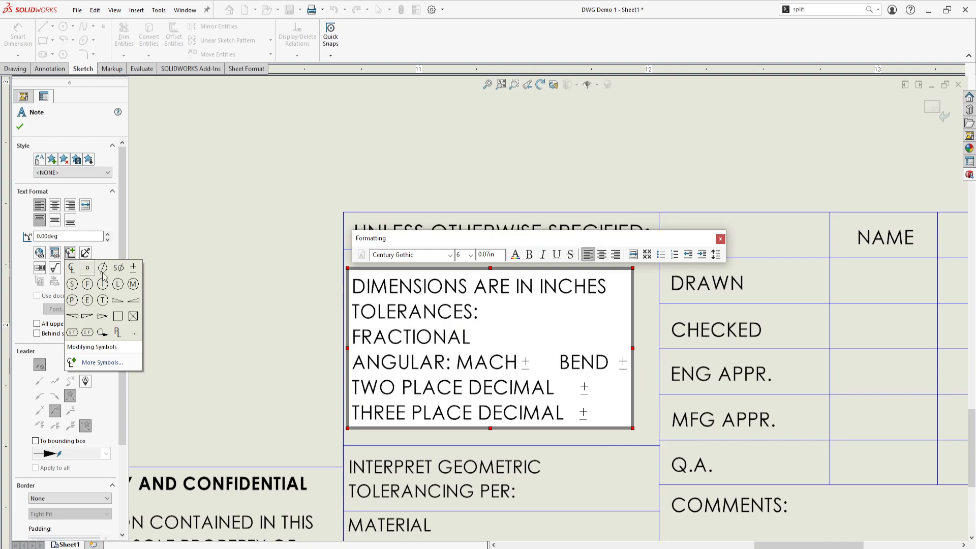
click(134, 267)
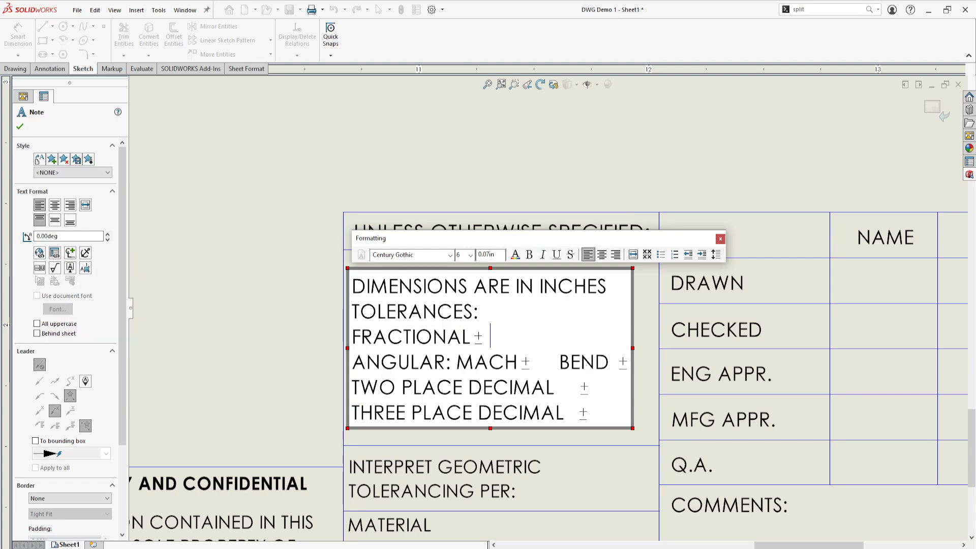
text(1/16)
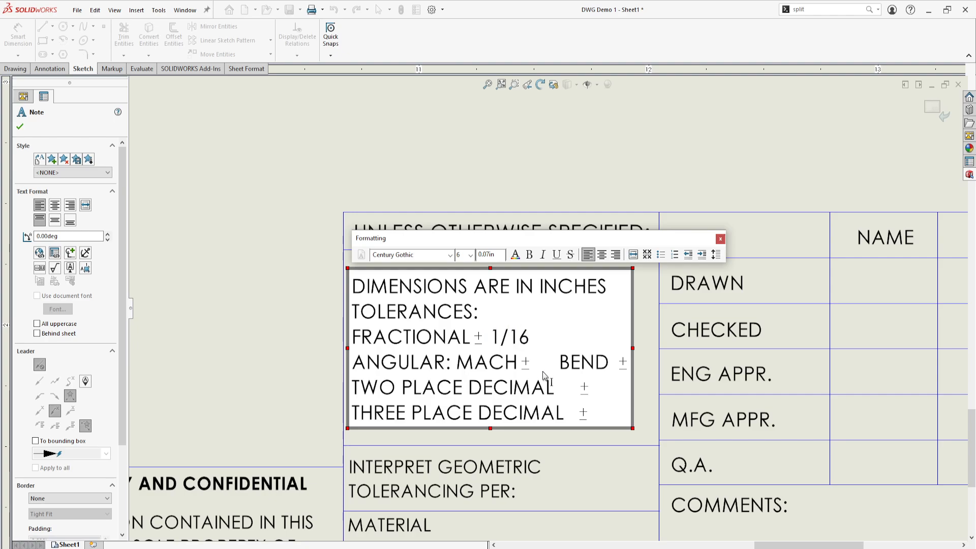
Step: On the ANGULAR line, enter .5 for MACH and 1 for BEND, each followed by a degree symbol
click(538, 369)
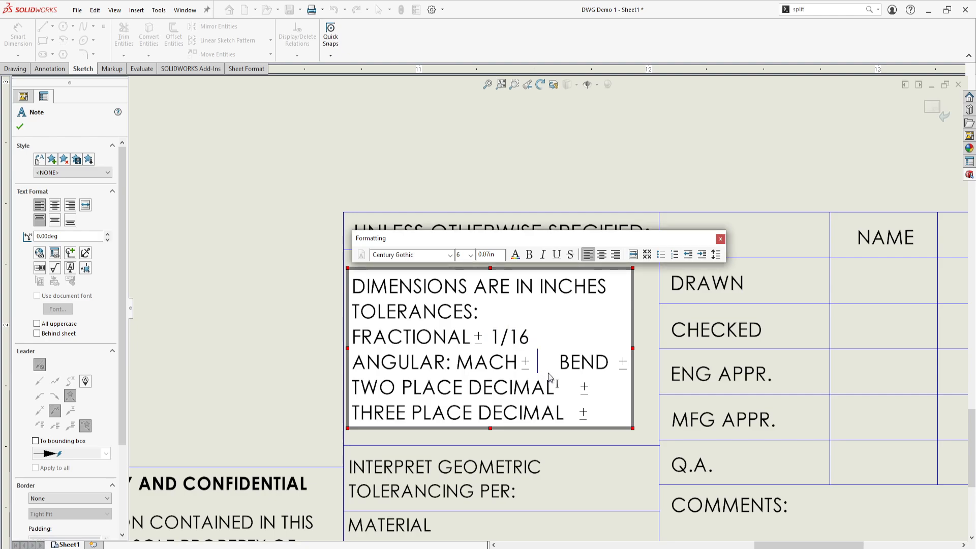
text(.5)
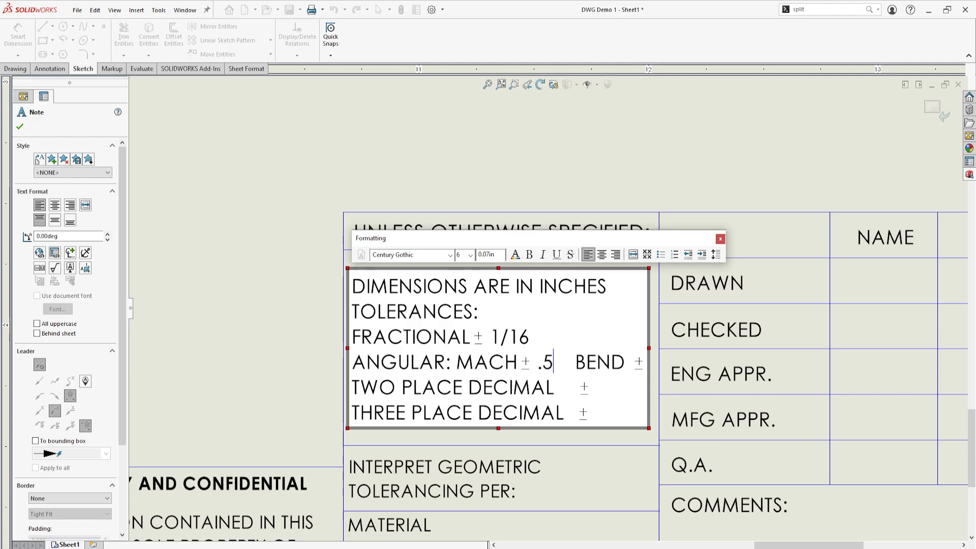
click(71, 252)
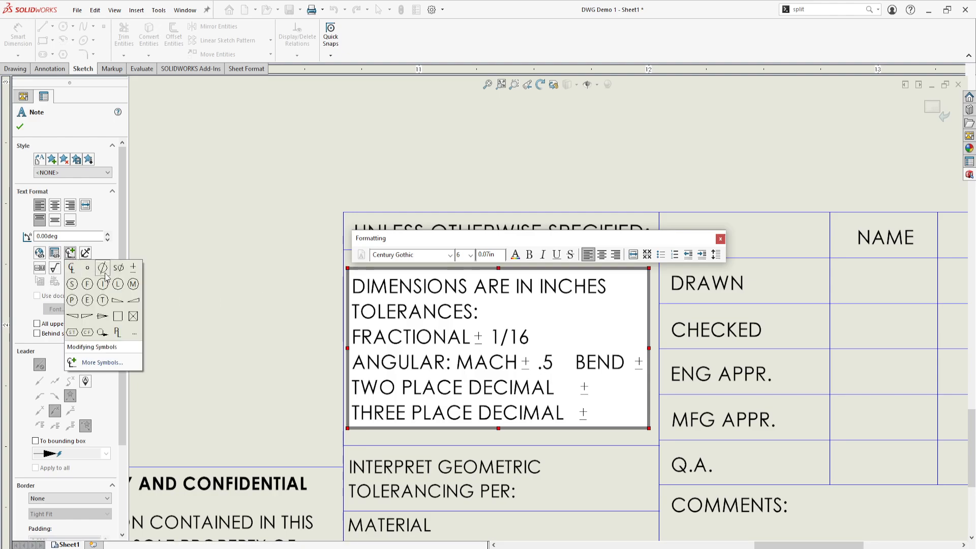
click(87, 267)
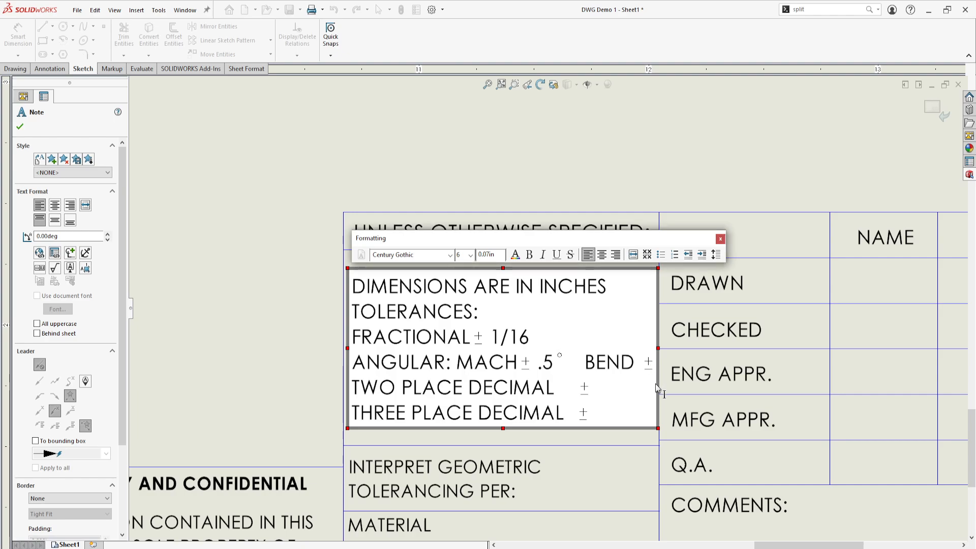
text(1)
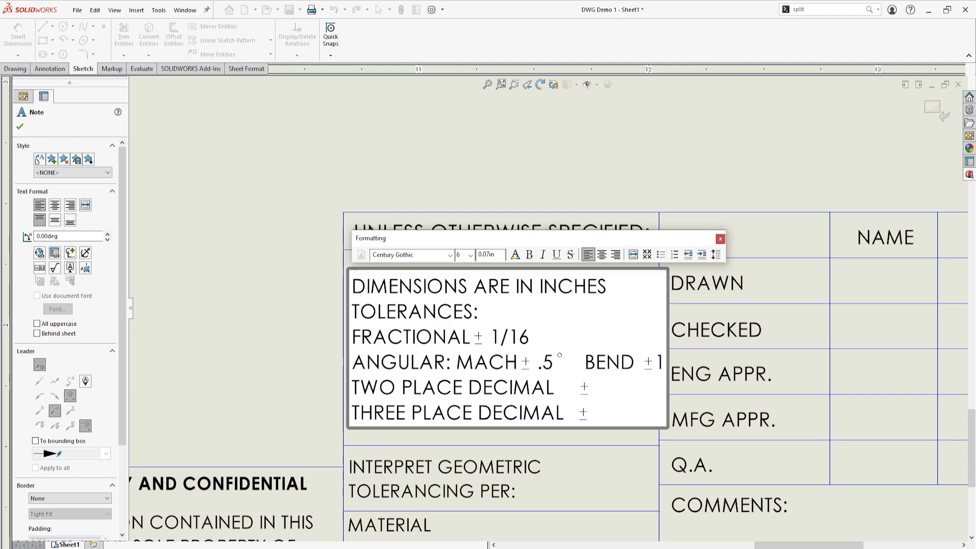
click(71, 251)
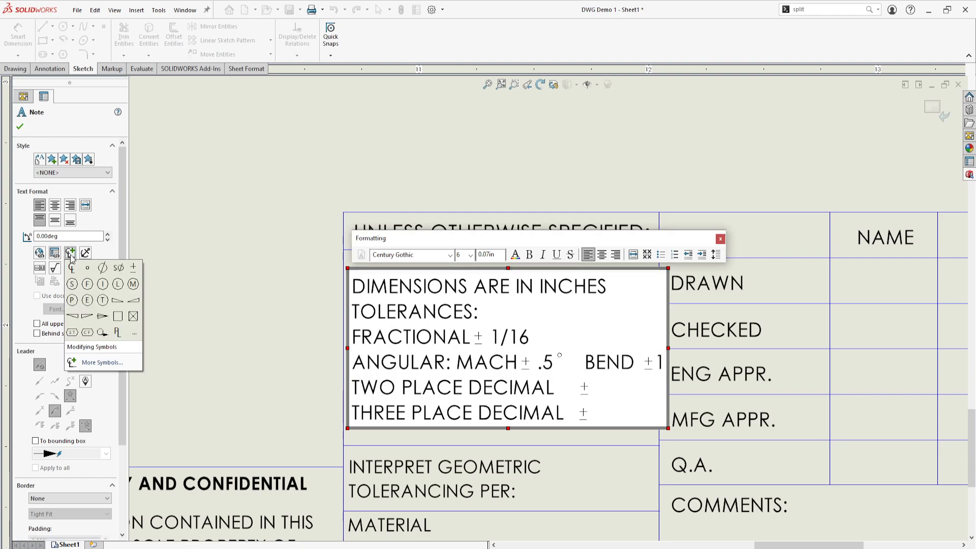
click(88, 267)
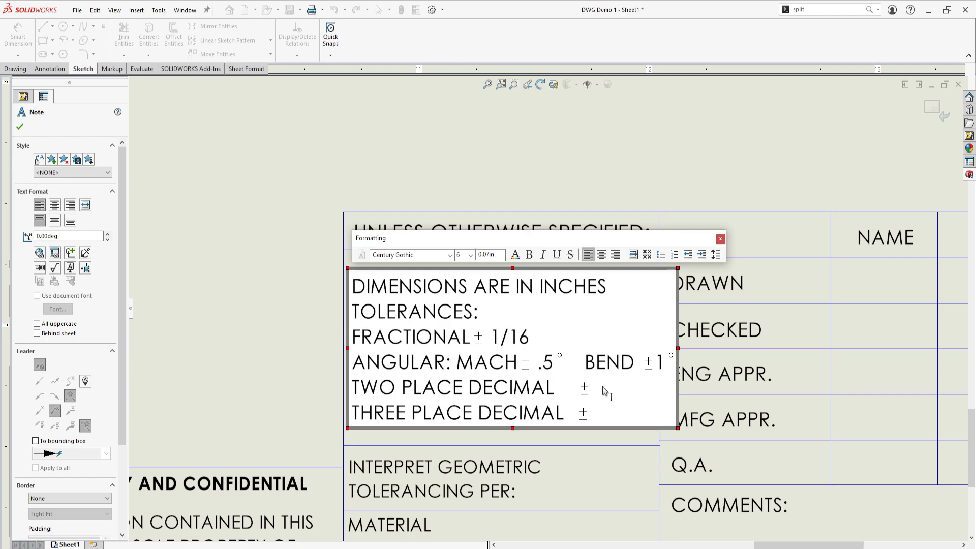
Step: Replace the two place and three place decimal lines of the note with a single line reading ".X = ±"
drag(593, 420, 352, 388)
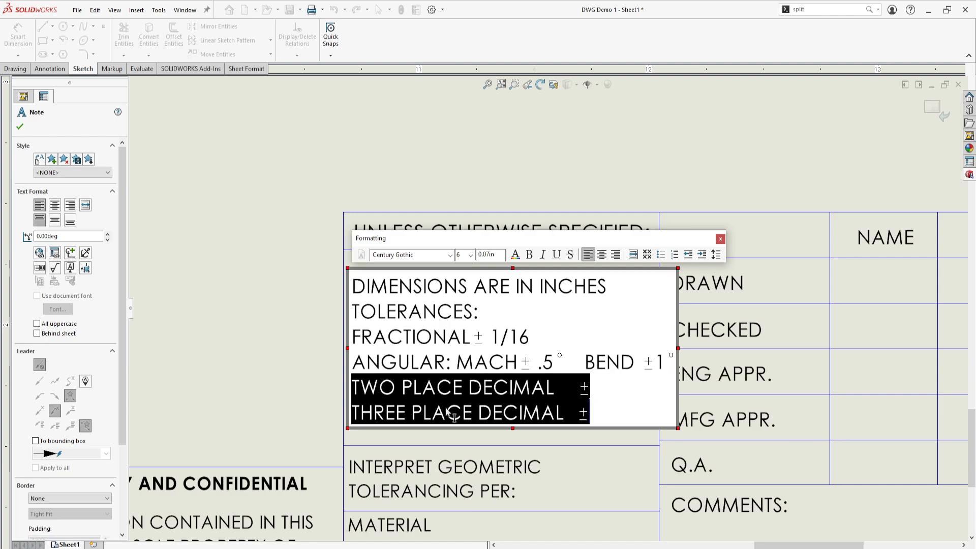
key(BackSpace)
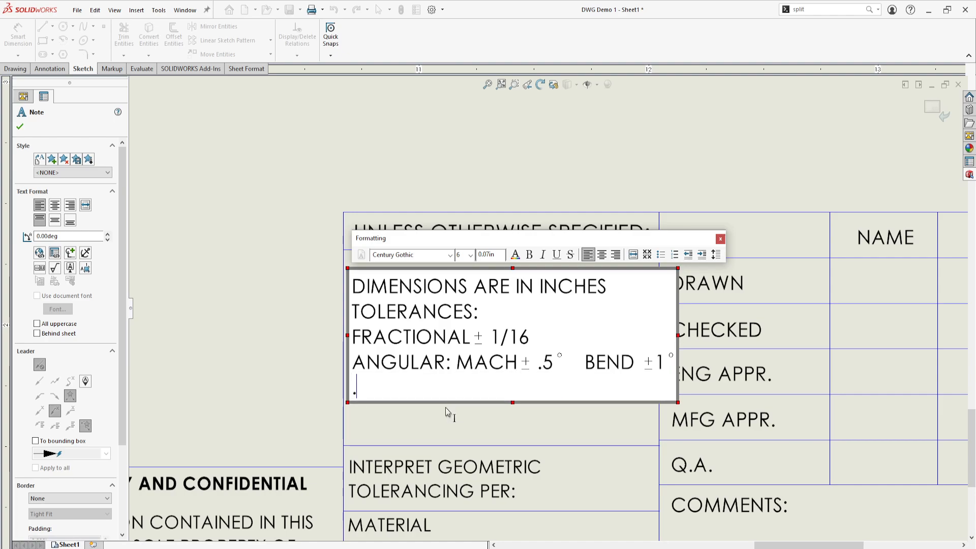
text(.X)
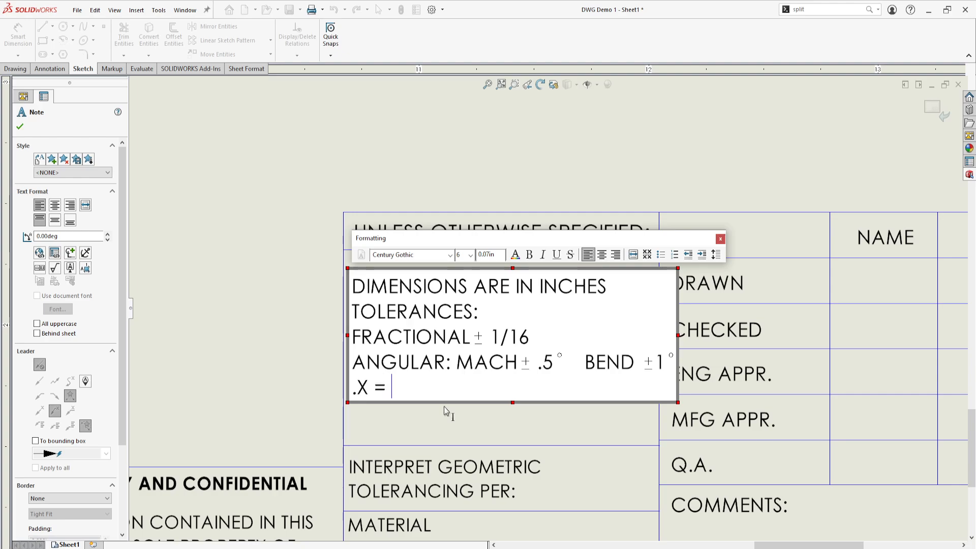
text( =)
click(70, 253)
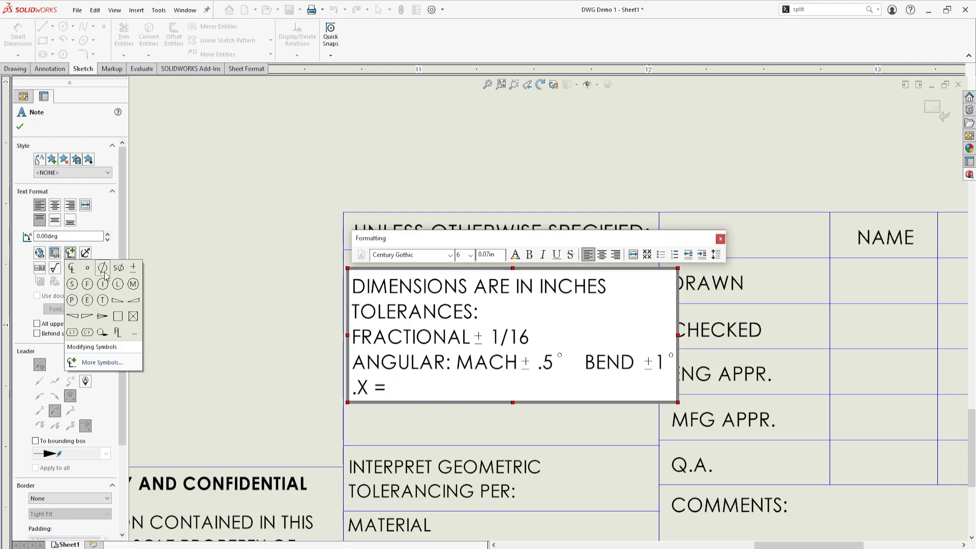
click(133, 267)
Step: Copy the ".X = ±" line onto three new lines below it in the note
drag(408, 389, 352, 391)
key(ctrl+c)
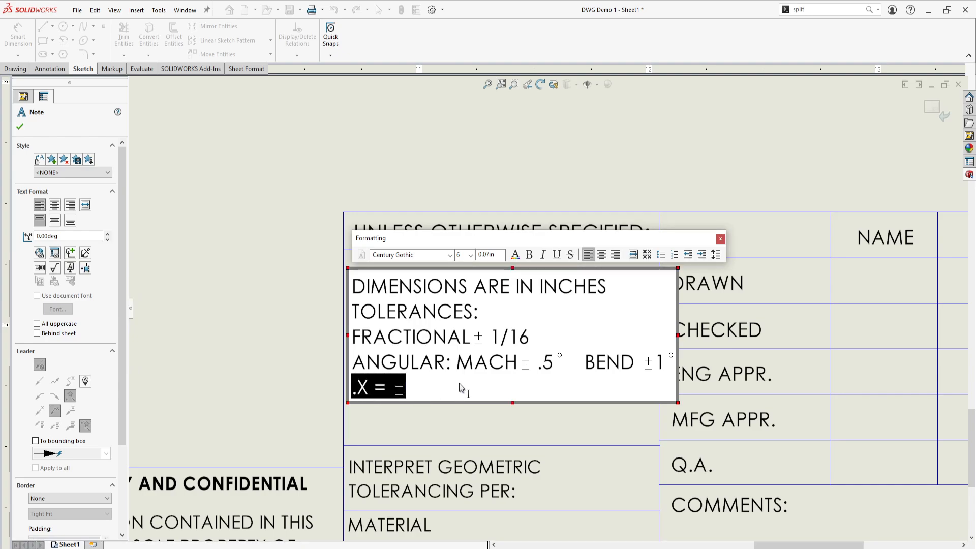
click(431, 388)
key(Return)
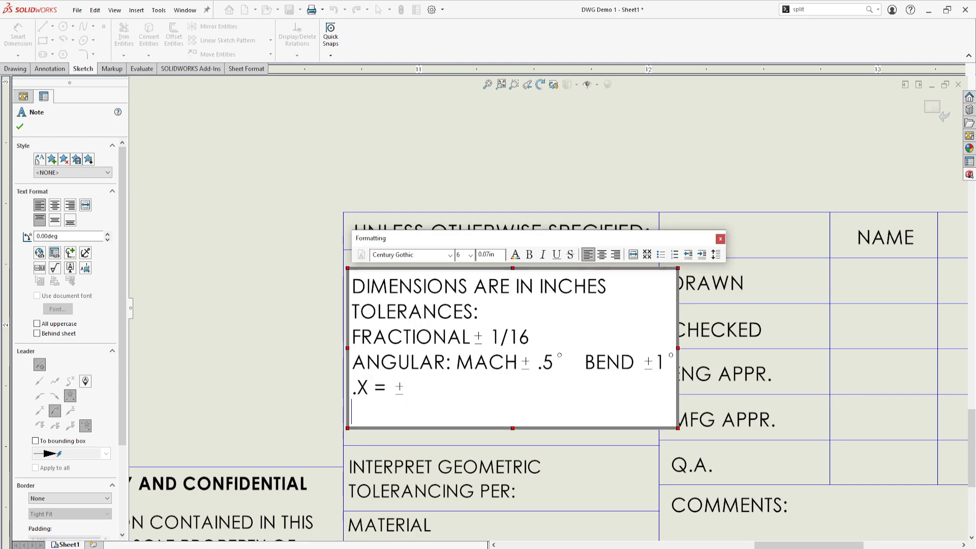
key(ctrl+v)
key(Return)
key(ctrl+v)
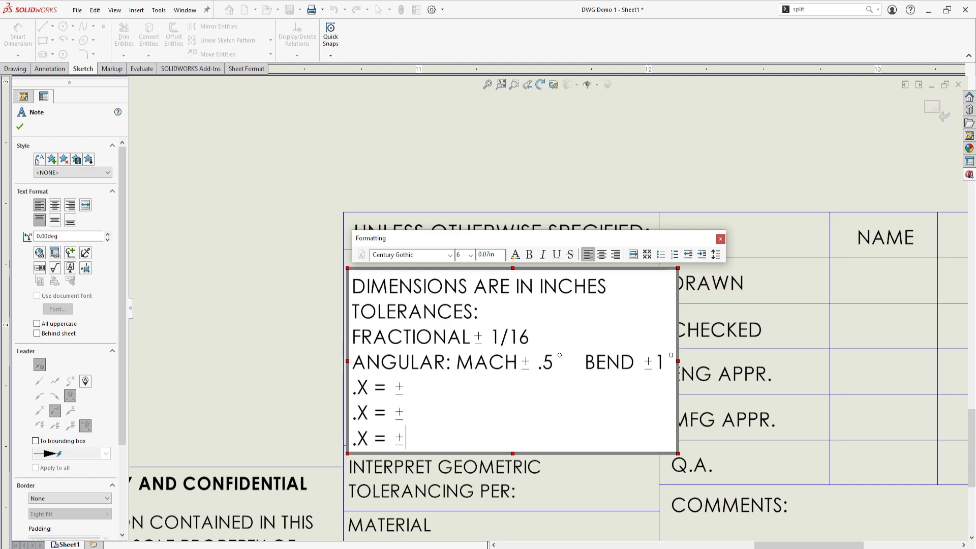
key(Return)
key(ctrl+v)
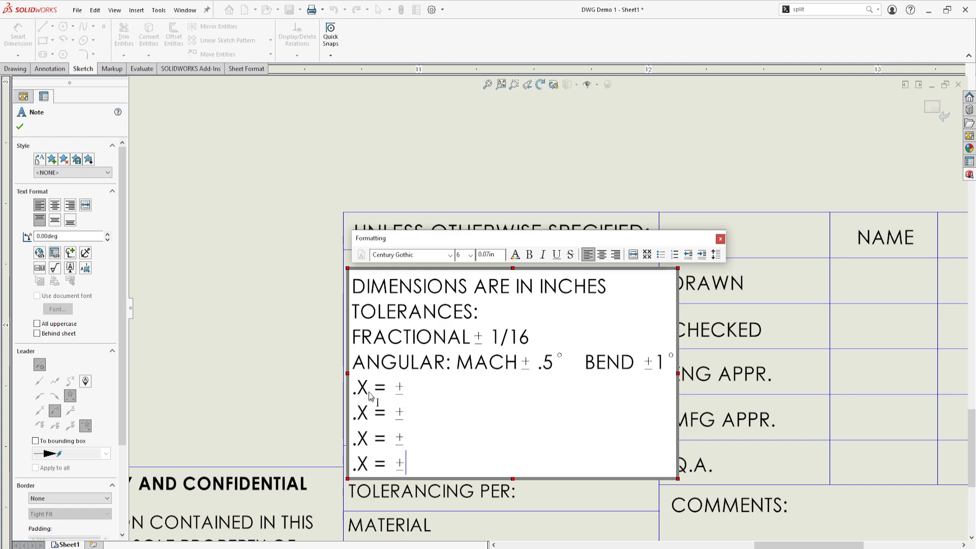
Step: Extend the labels of the three copied lines to .XX, .XXX and .XXXX in order
click(368, 412)
text(x)
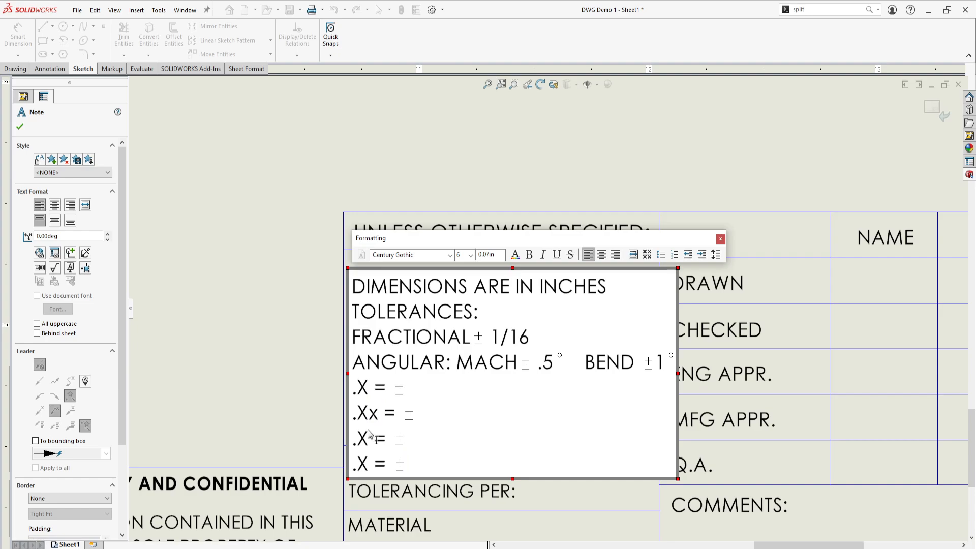
key(BackSpace)
text(X)
click(368, 438)
text(XX)
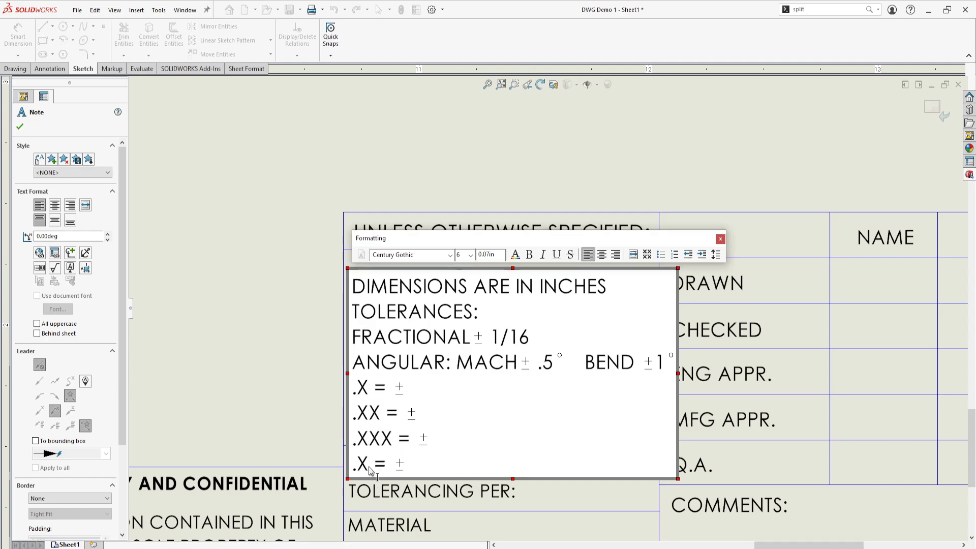
click(368, 463)
text(XXX)
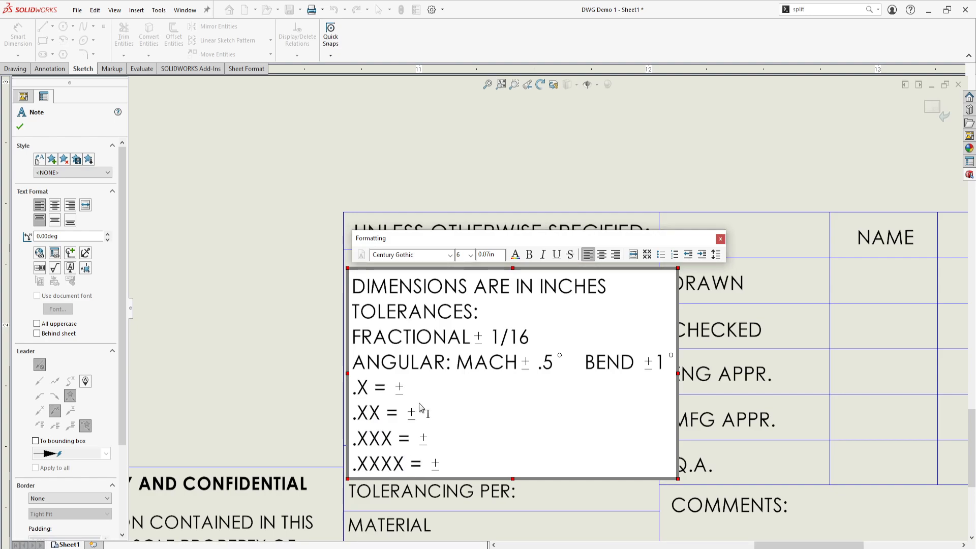
Step: Enter the decimal tolerances .1 for .X, .03 for .XX, .010 for .XXX and .0050 for .XXXX, and finish editing the note
click(418, 392)
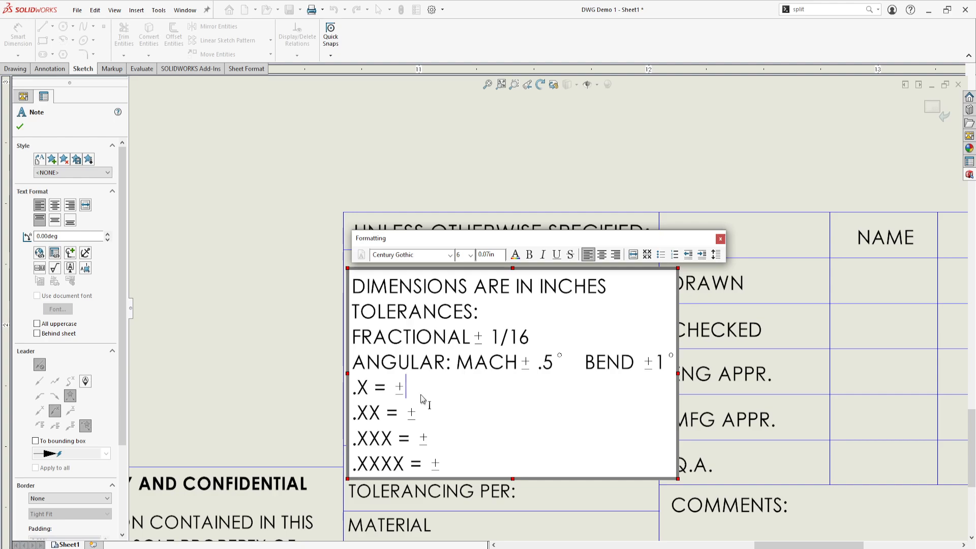
text(.1)
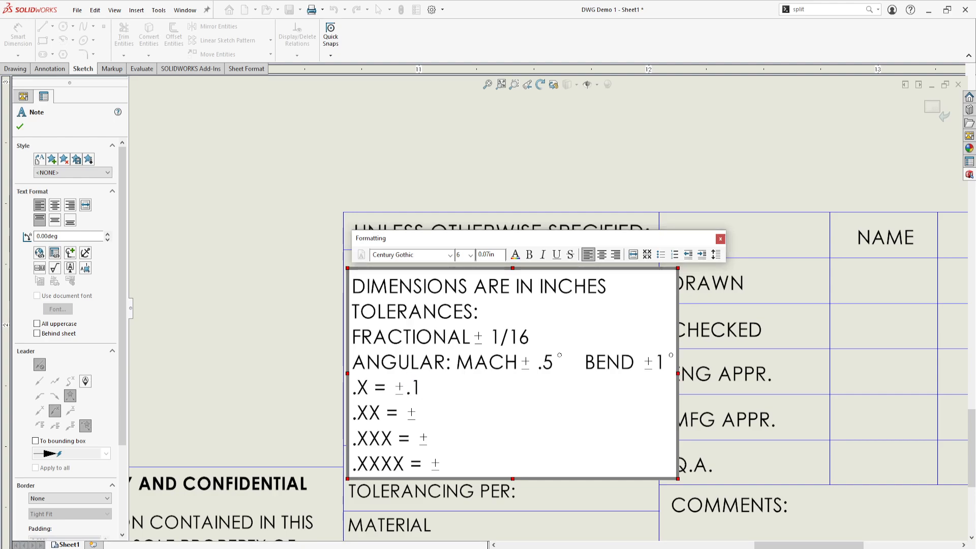
click(422, 418)
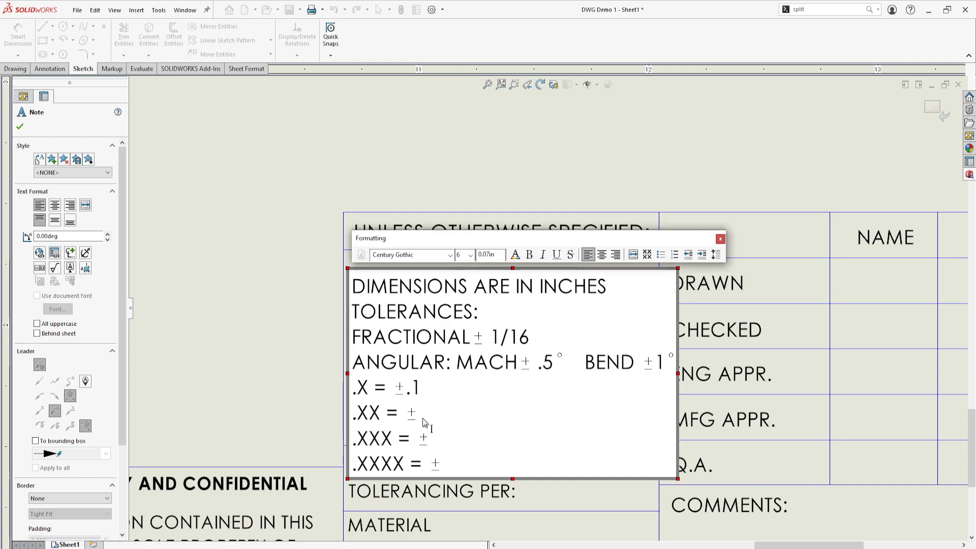
text(.)
text(03)
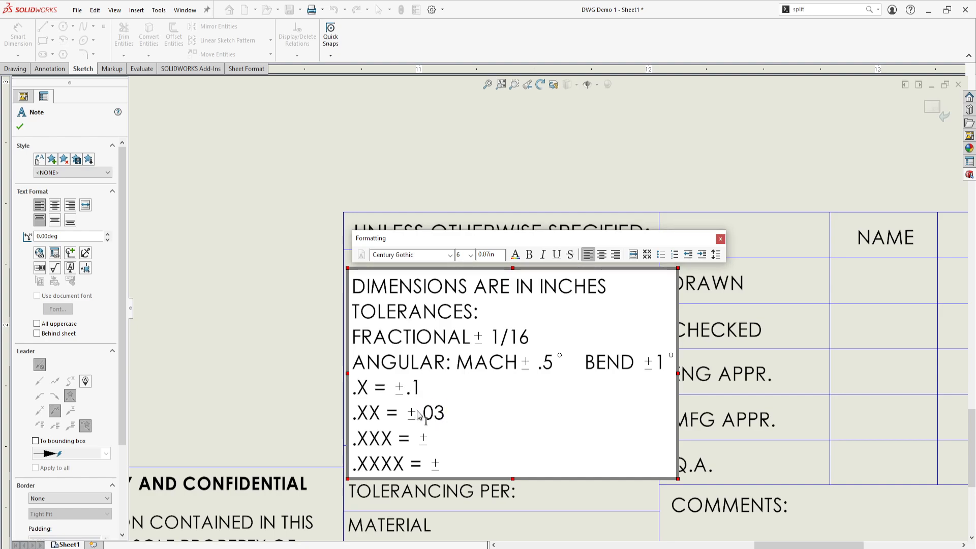
click(445, 445)
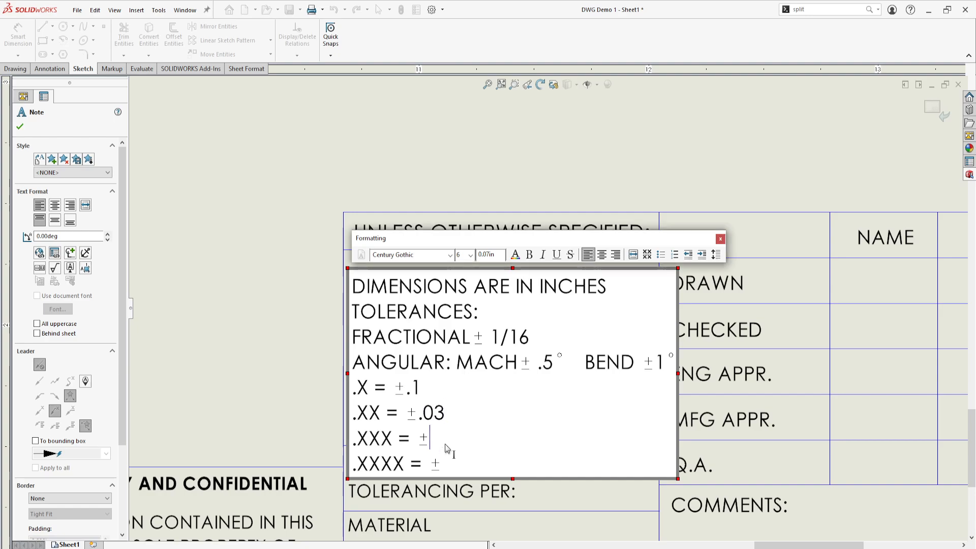
text(.010)
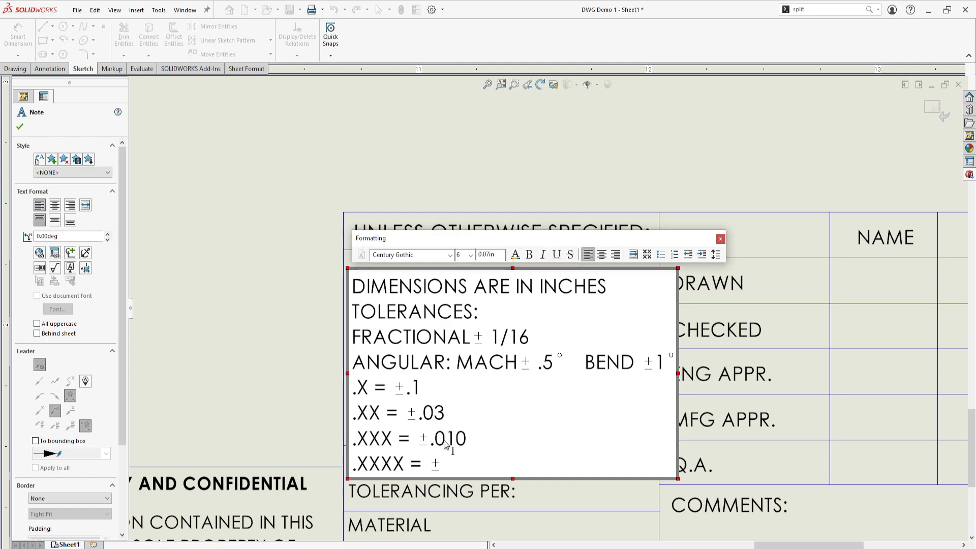
click(456, 468)
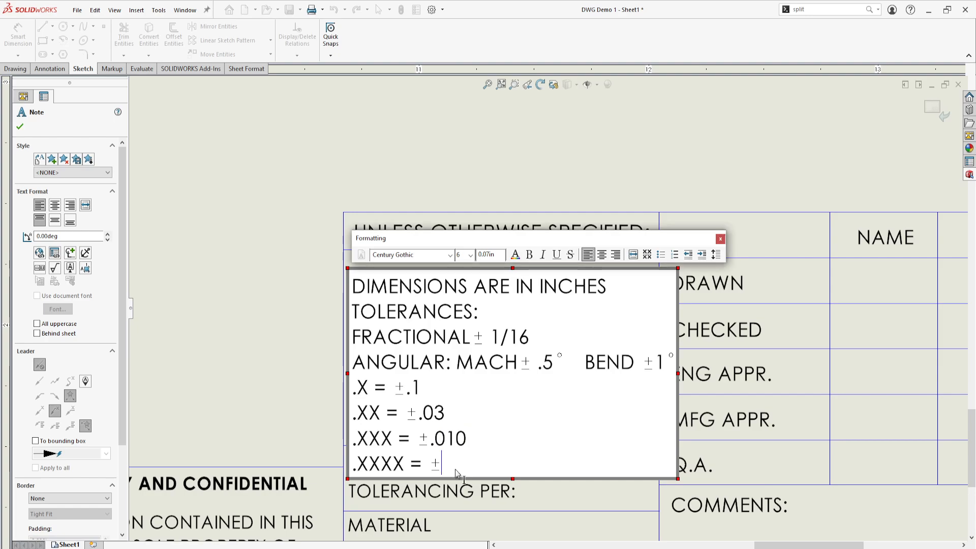
text(.005)
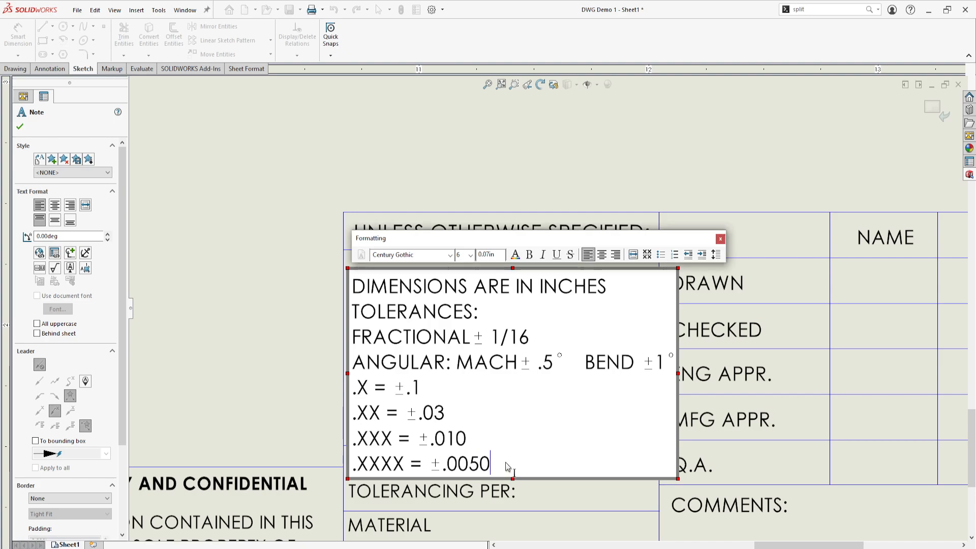
drag(420, 245, 440, 173)
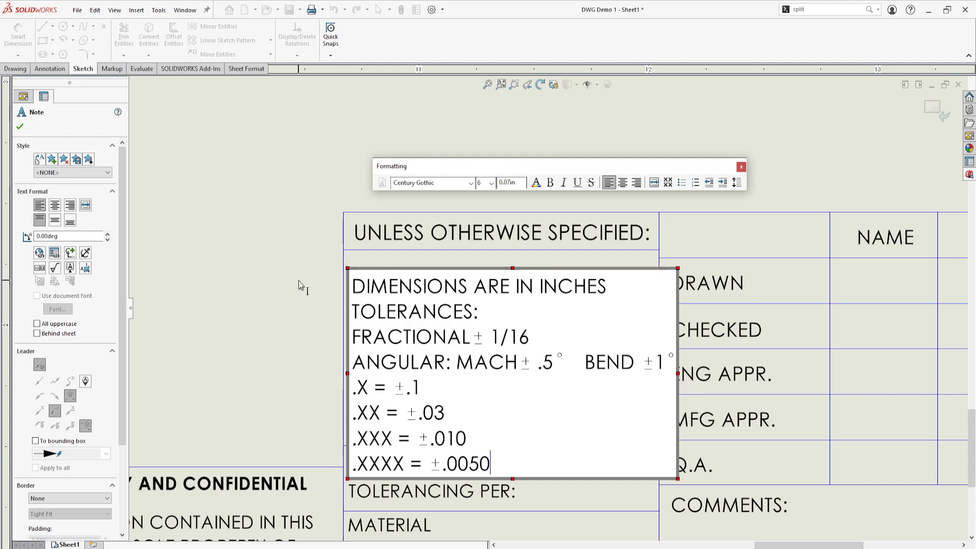
click(280, 285)
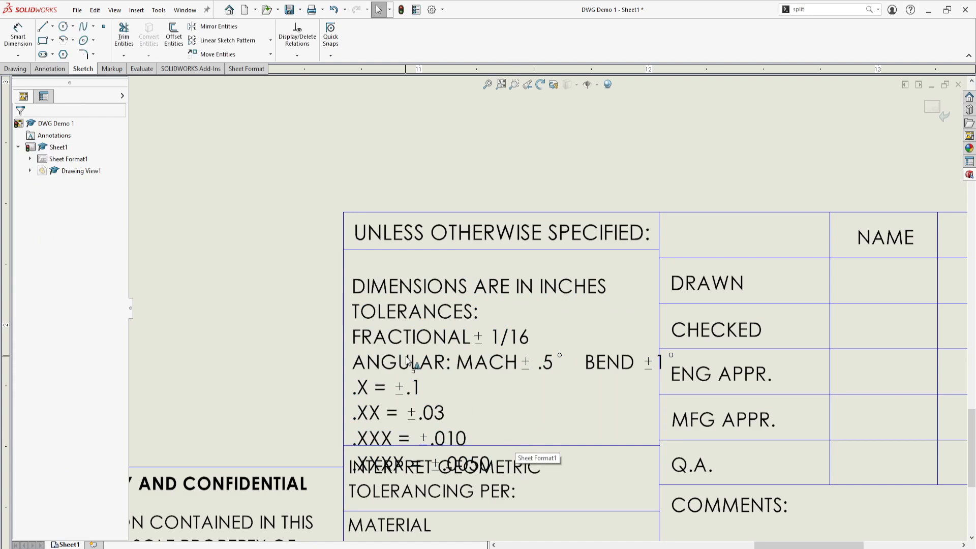
Step: Stretch the tolerance note's text box upward so its text starts just below the UNLESS OTHERWISE SPECIFIED heading, and finish editing
click(412, 334)
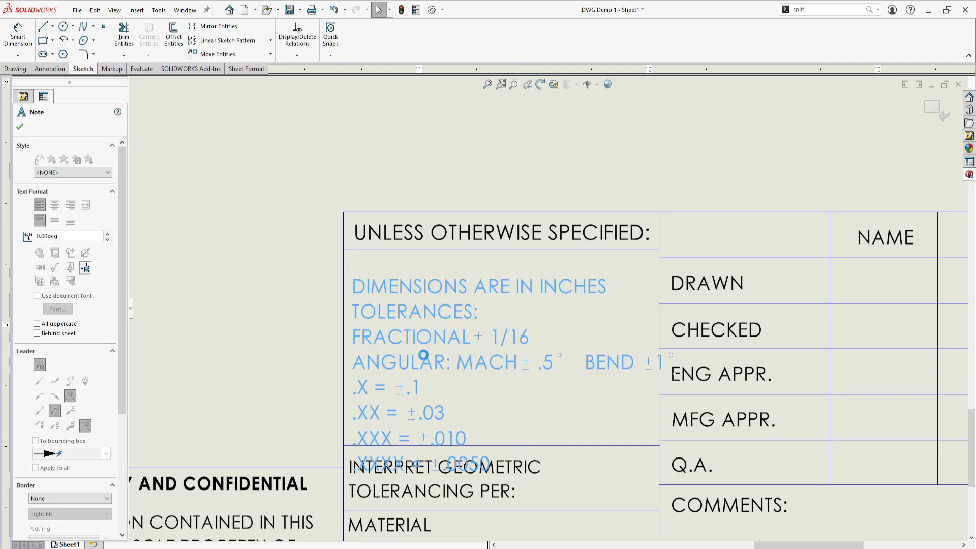
double_click(412, 334)
click(357, 274)
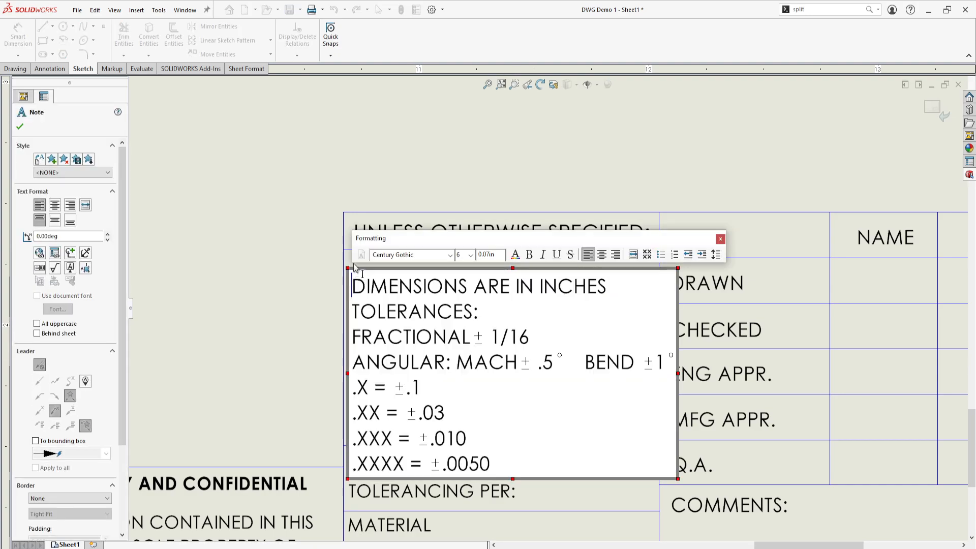
drag(349, 268, 349, 240)
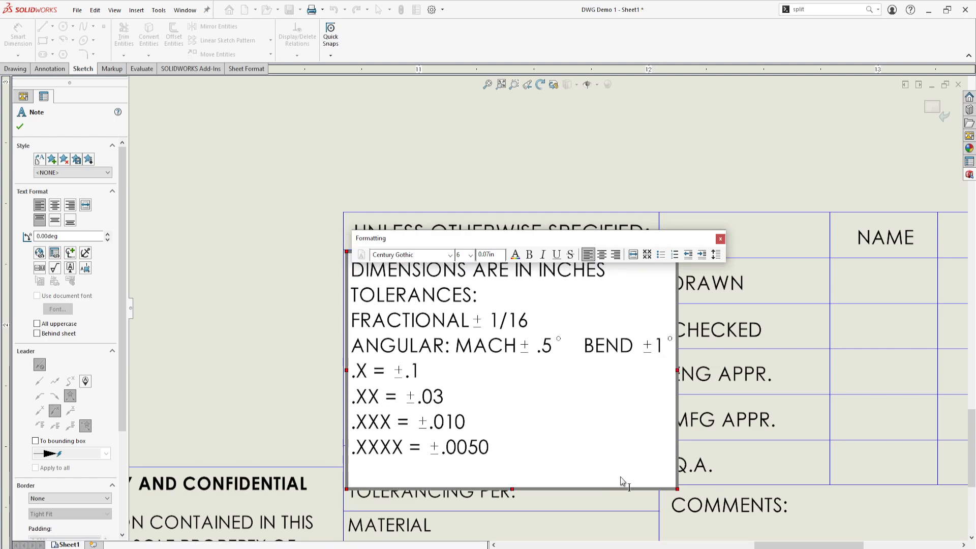
mouse_move(677, 489)
mouse_down()
mouse_move(663, 482)
mouse_move(676, 487)
mouse_up()
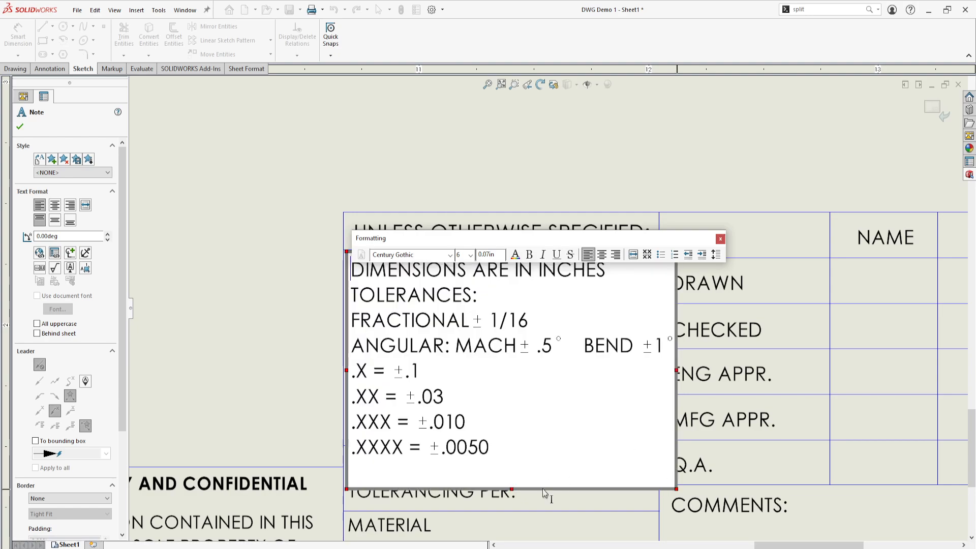
click(231, 370)
Step: Set the font size of all text in the tolerance note to 5 and finish editing it
click(407, 291)
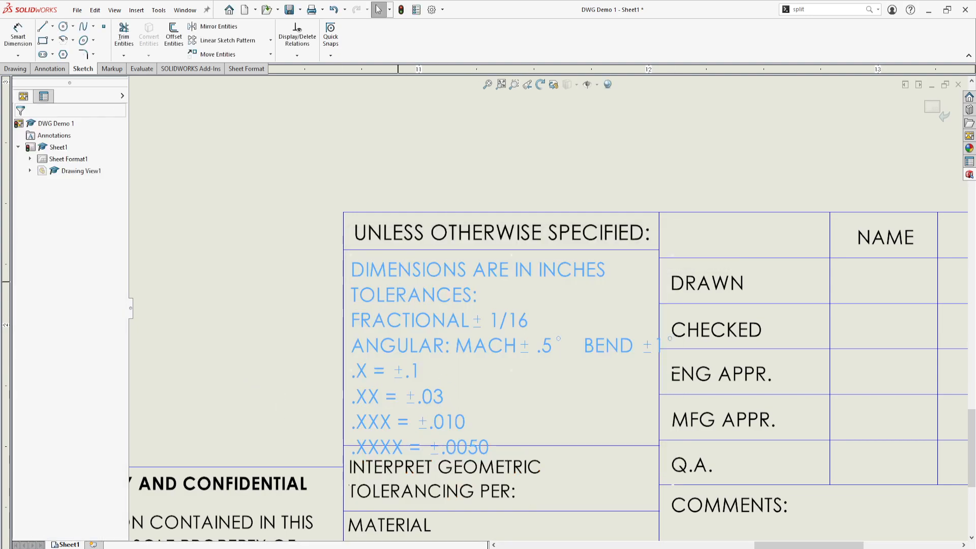
double_click(507, 443)
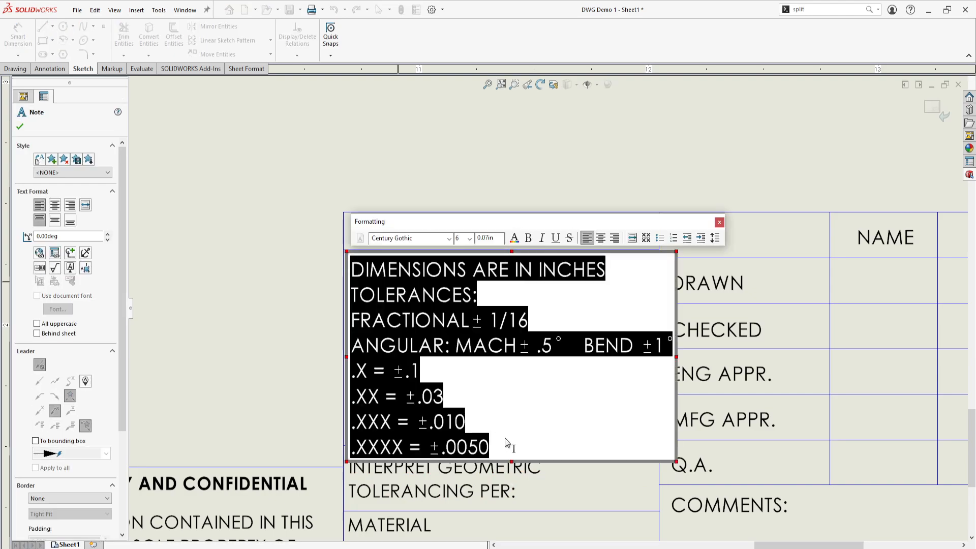
click(469, 239)
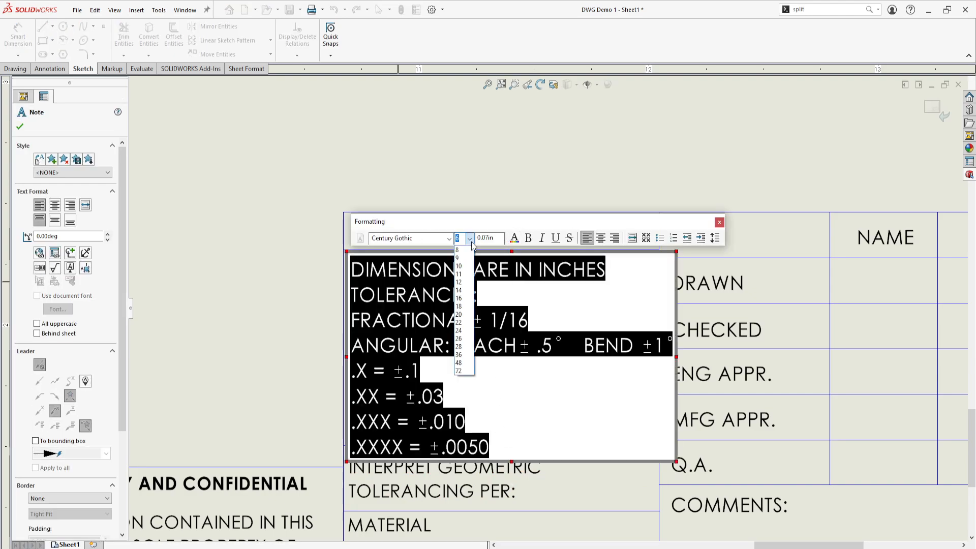
scroll(472, 266, up, 1)
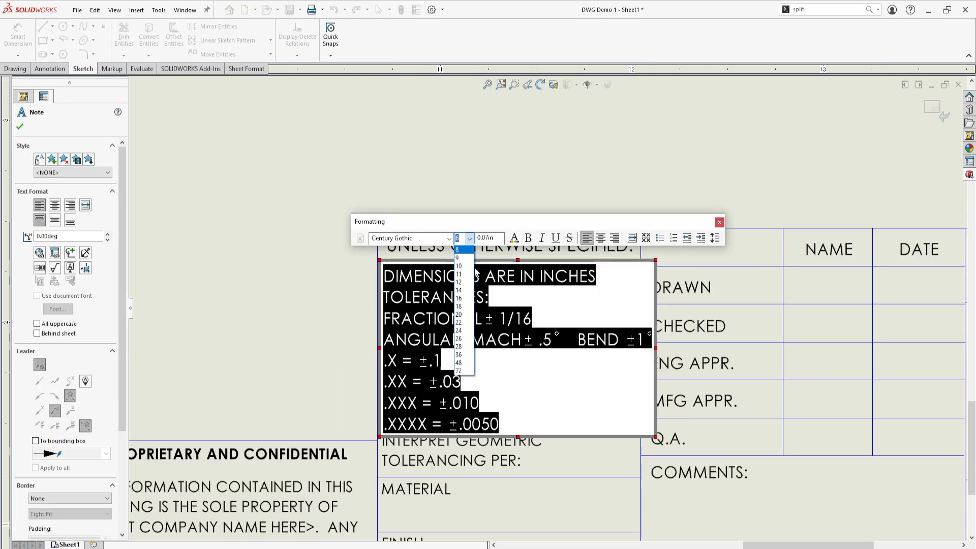
click(464, 242)
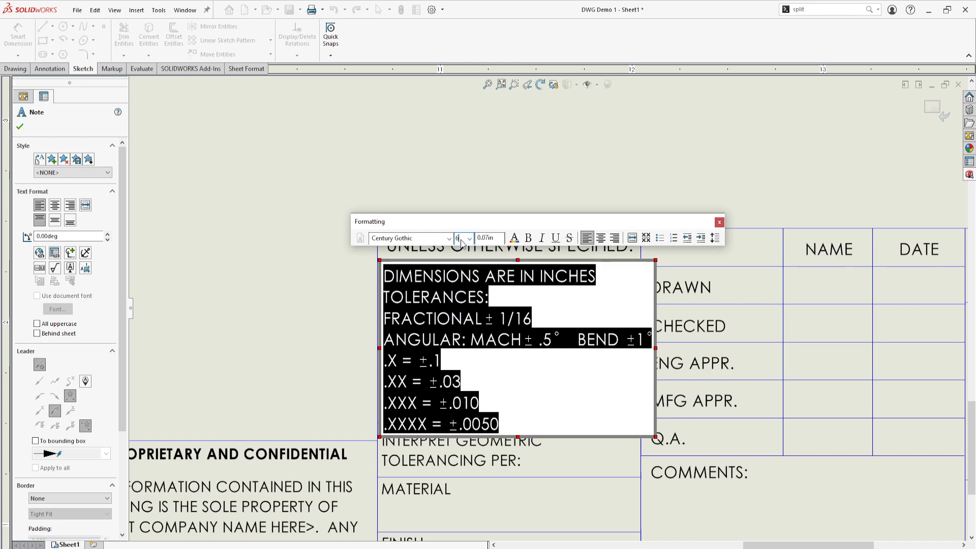
key(Return)
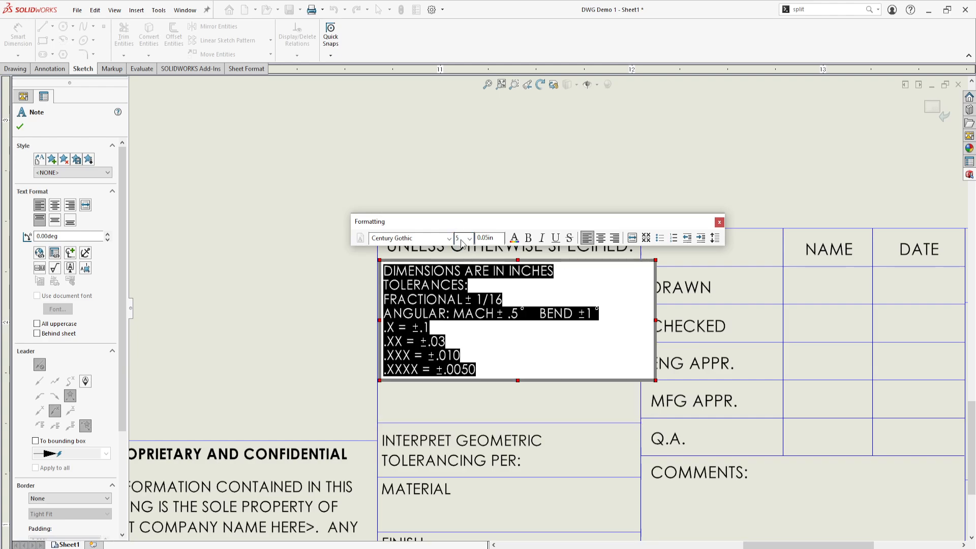
click(312, 354)
Step: Insert a blank line after the ANGULAR line and another after the TOLERANCES: line of the note, and finish editing
click(497, 378)
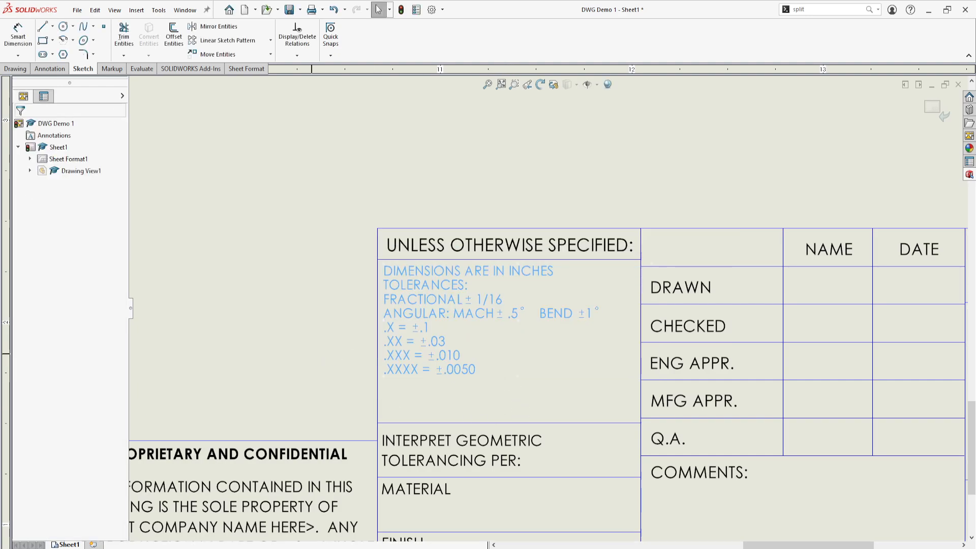
double_click(435, 306)
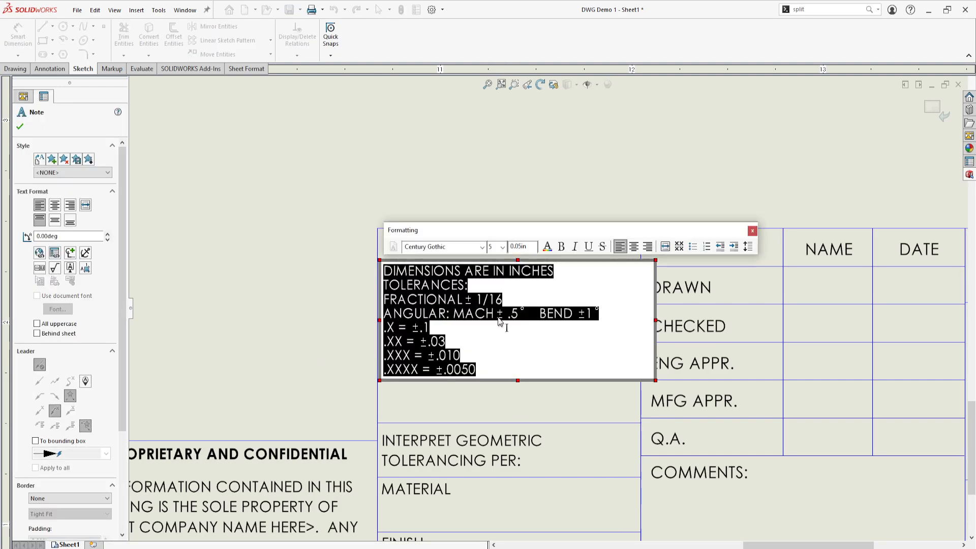
click(481, 286)
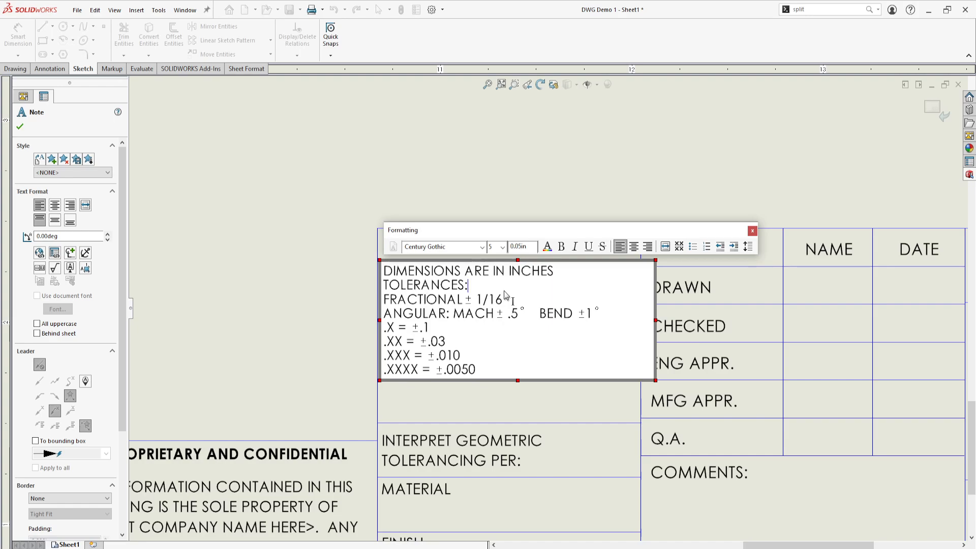
click(601, 316)
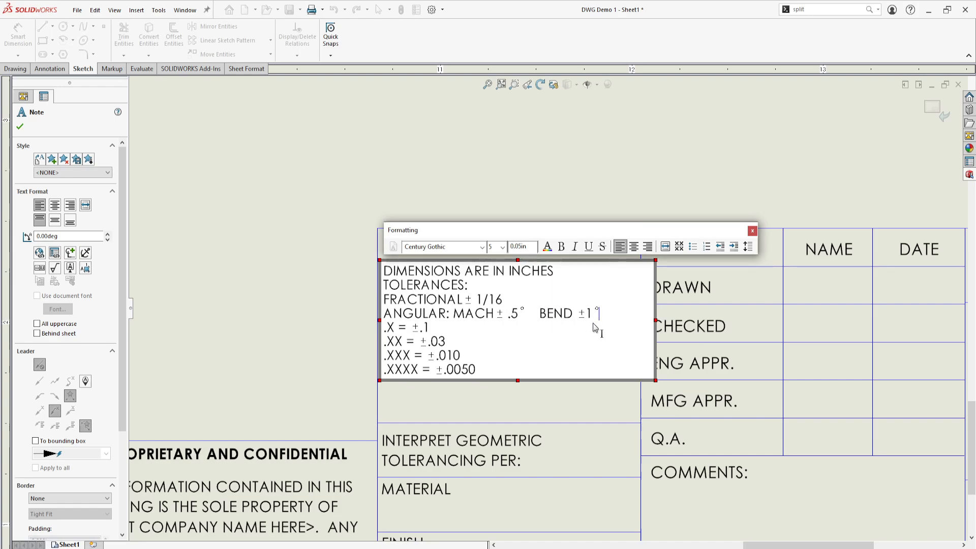
key(Return)
click(481, 286)
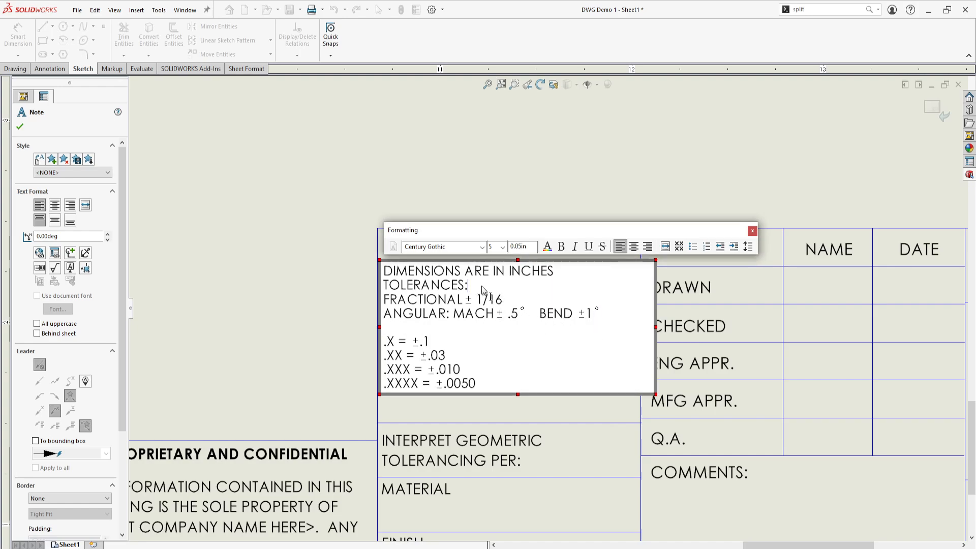
key(Return)
click(373, 324)
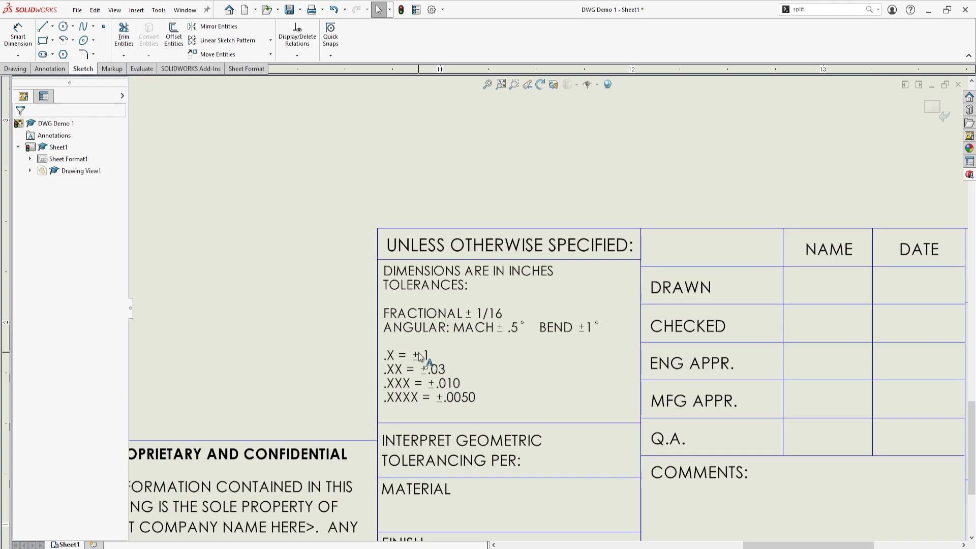
Step: Reopen the tolerance note and add spacing before the equals signs of the .X, .XX and .XXX lines
click(433, 375)
double_click(438, 375)
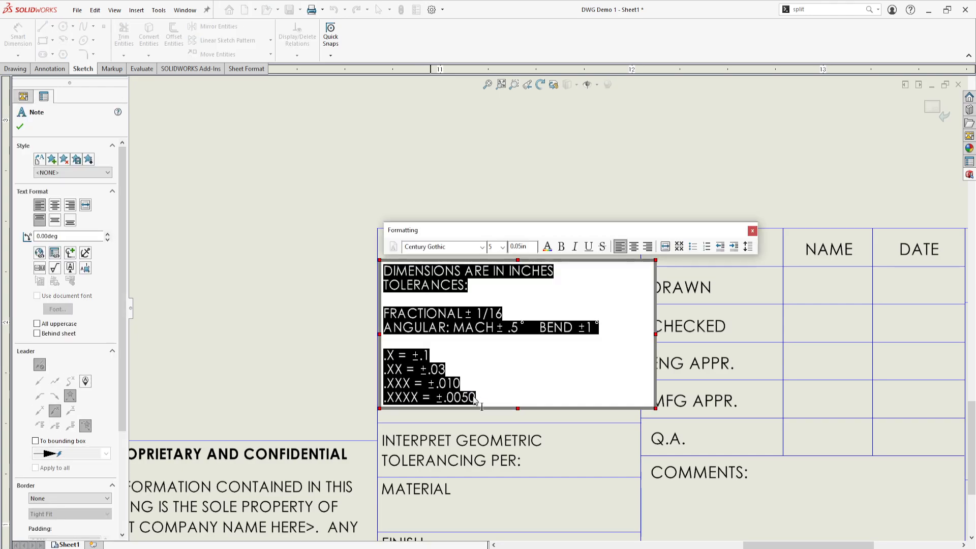
click(497, 399)
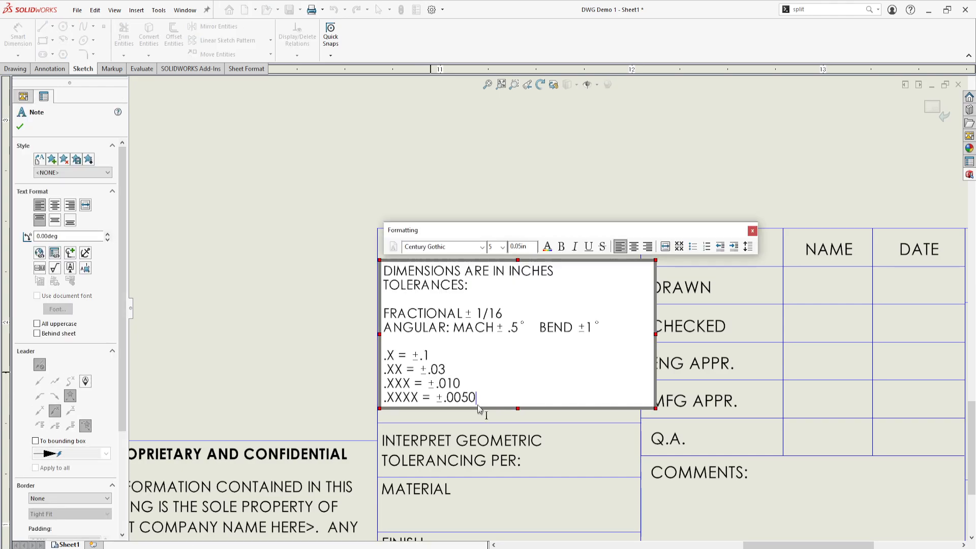
click(410, 356)
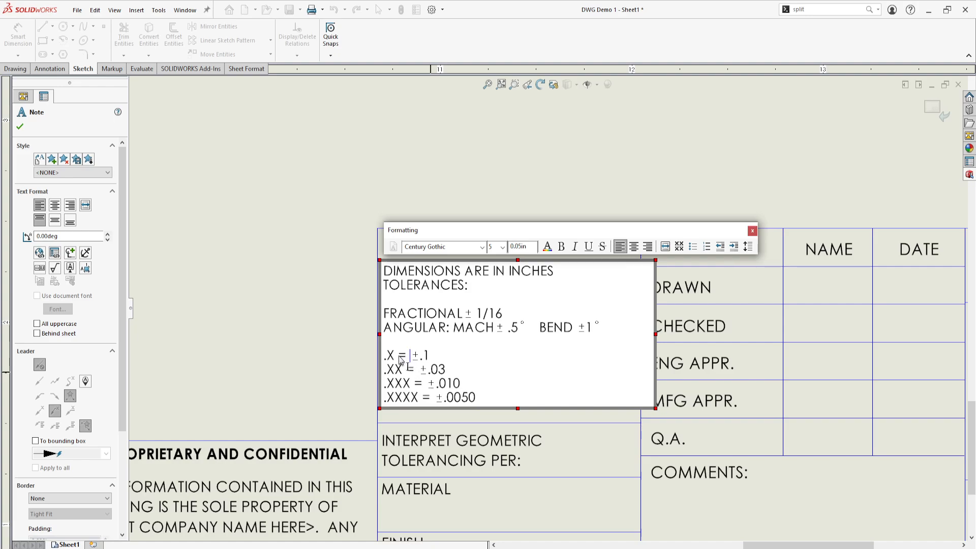
click(401, 355)
key(Tab)
click(409, 369)
key(Tab)
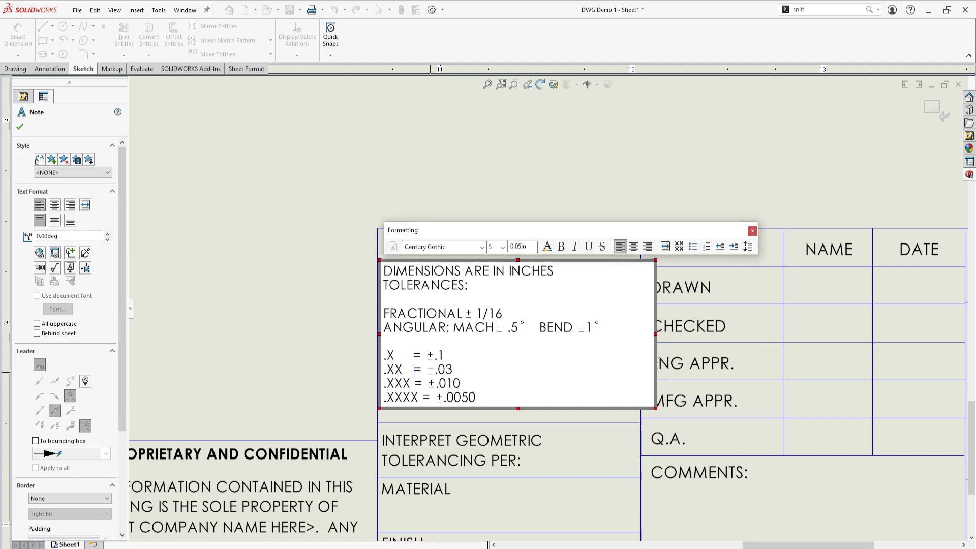
click(413, 384)
key(Tab)
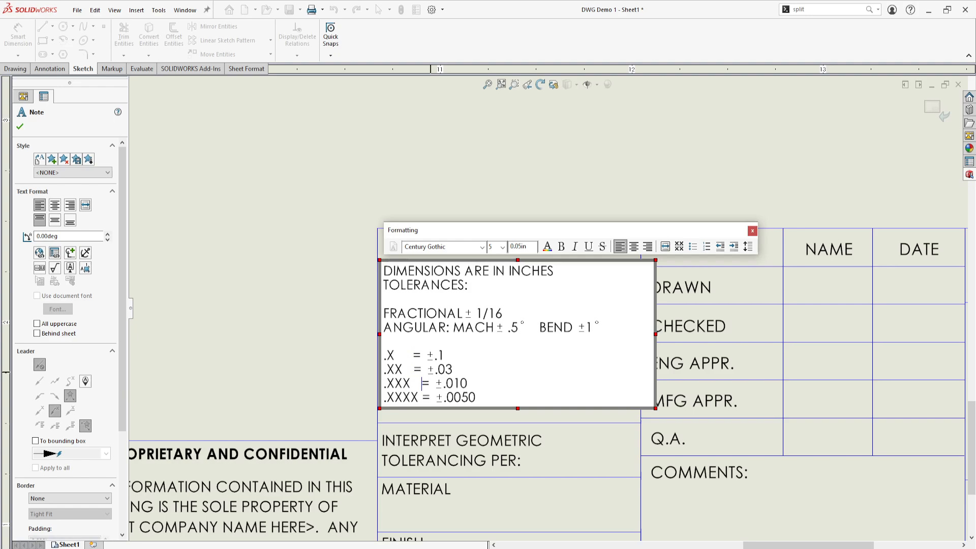
Step: Adjust the spacing in the .XX and .X lines to align their equals signs with the lines below, and finish editing the note
click(412, 369)
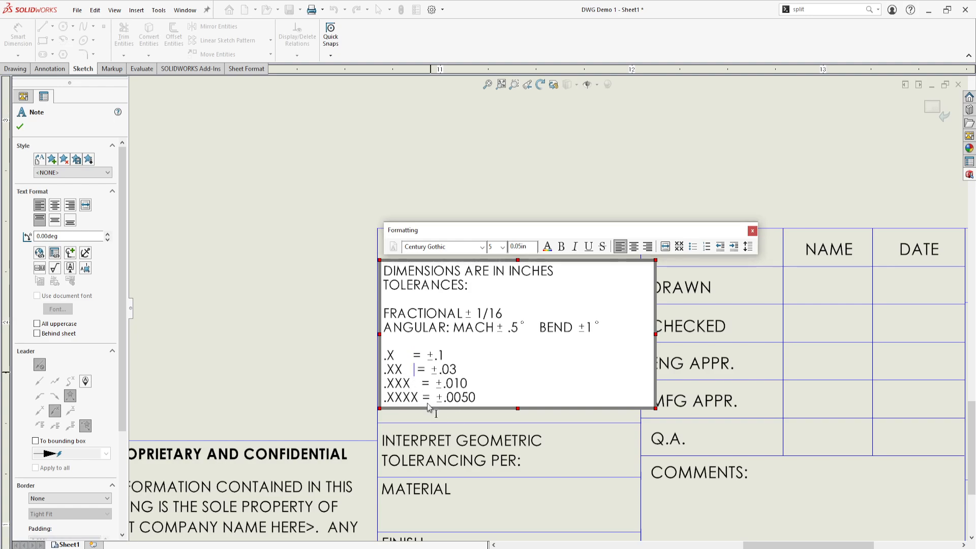
click(403, 354)
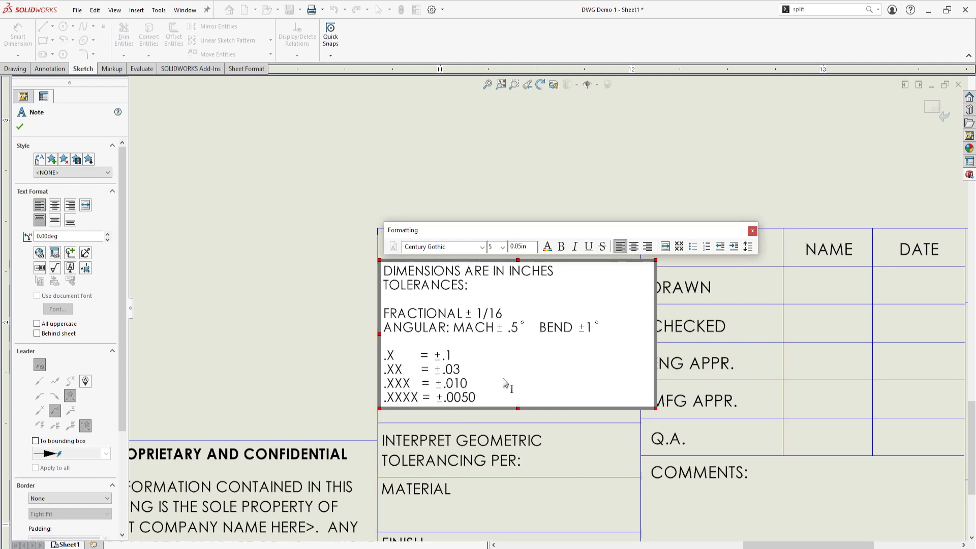
click(513, 398)
click(331, 276)
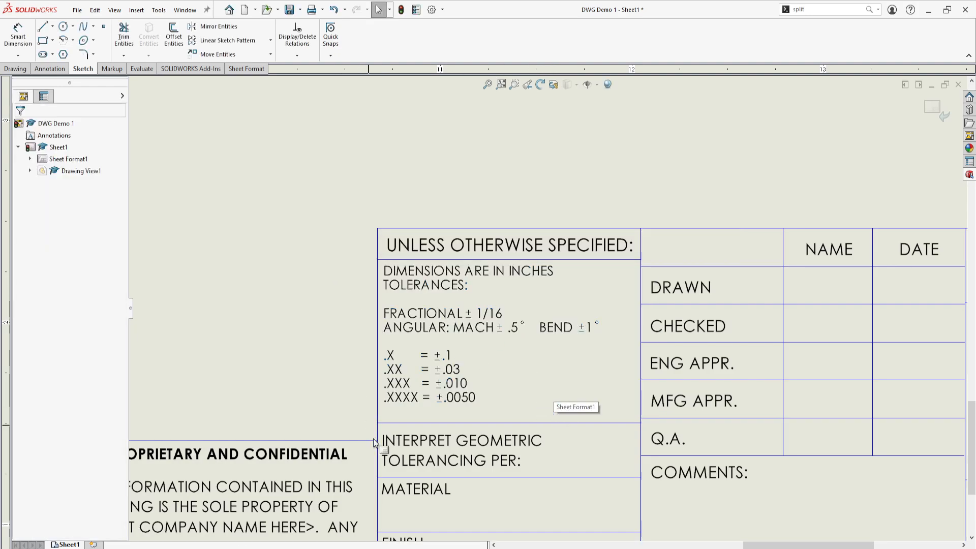
scroll(600, 307, up, 6)
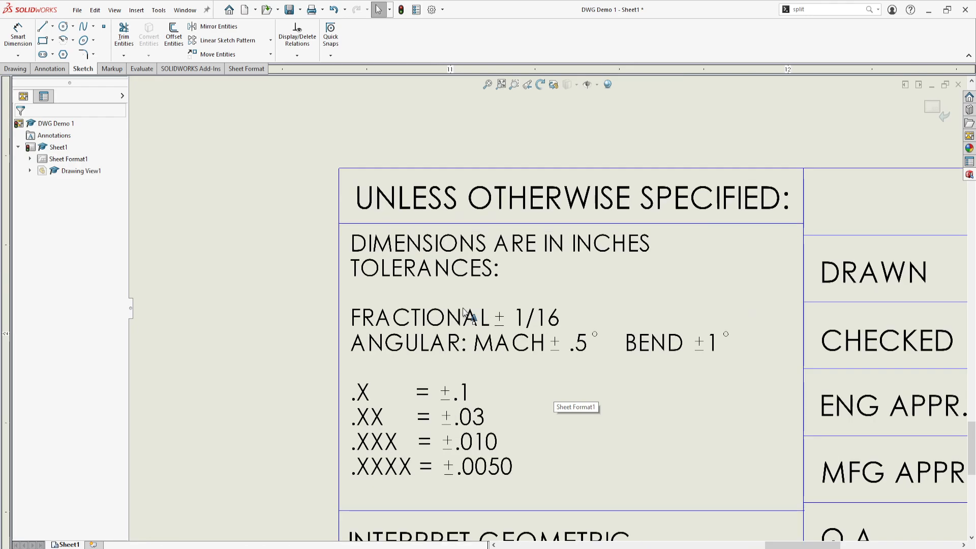